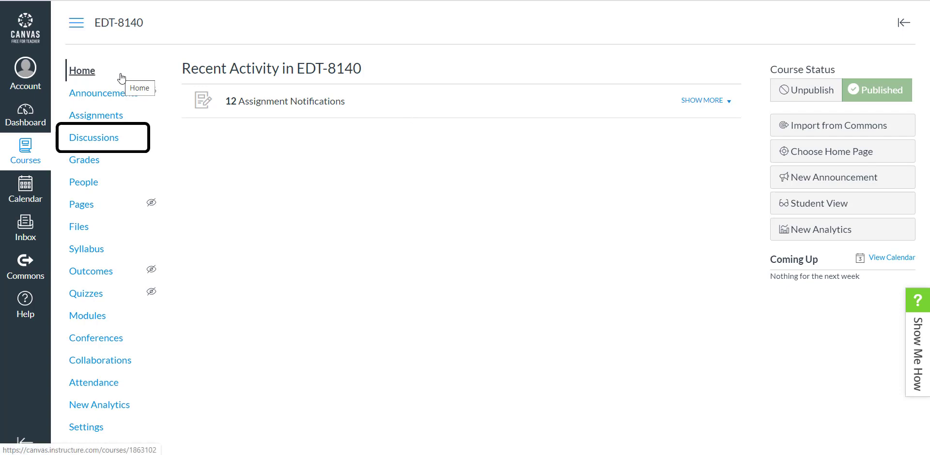
Open the course's Discussions page and look over its pinned, regular and closed-for-comments sections
{"action": "left_click", "coordinate": [110, 141]}
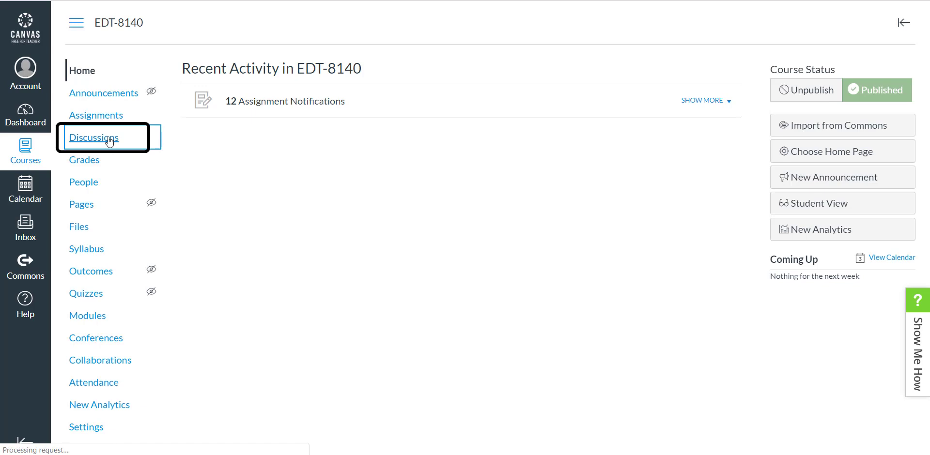
{"action": "scroll", "coordinate": [404, 152], "scroll_direction": "down", "scroll_amount": 3}
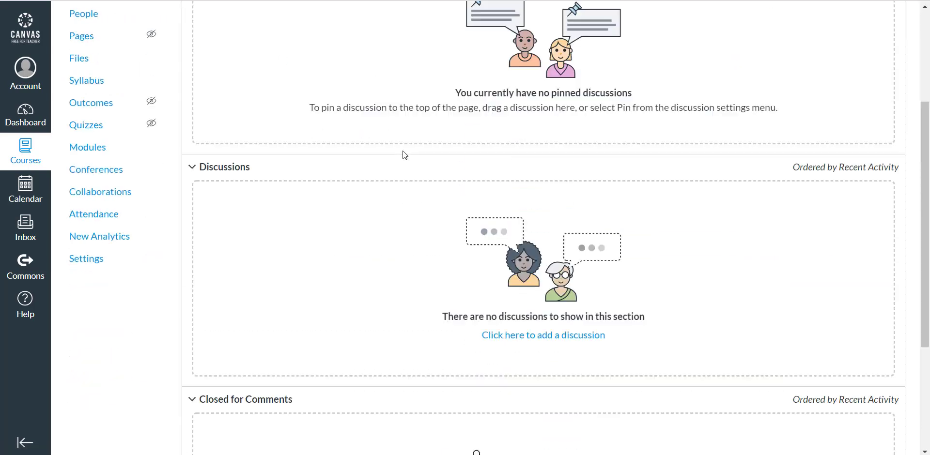
{"action": "scroll", "coordinate": [403, 152], "scroll_direction": "down", "scroll_amount": 3}
{"action": "scroll", "coordinate": [494, 253], "scroll_direction": "up", "scroll_amount": 3}
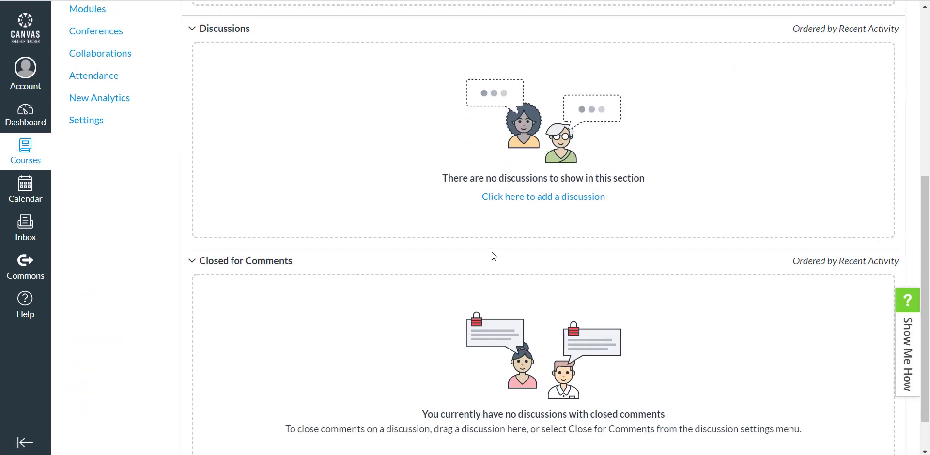
{"action": "scroll", "coordinate": [481, 286], "scroll_direction": "up", "scroll_amount": 3}
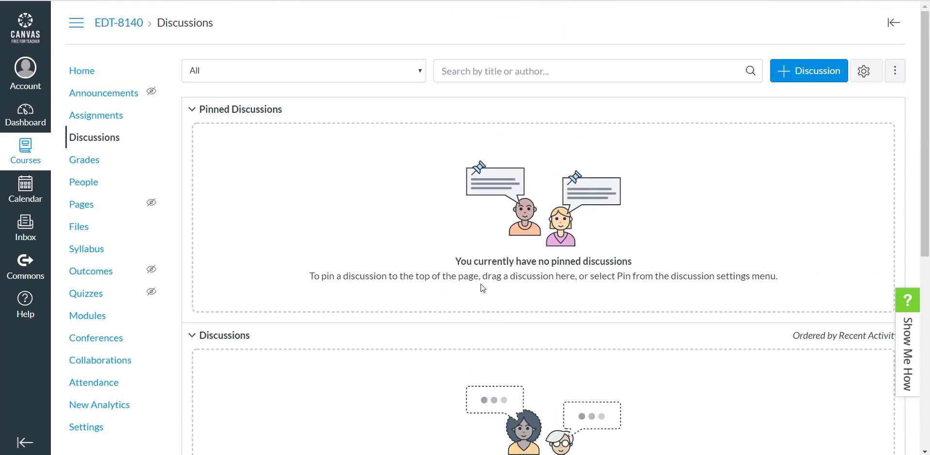
{"action": "scroll", "coordinate": [392, 281], "scroll_direction": "down", "scroll_amount": 3}
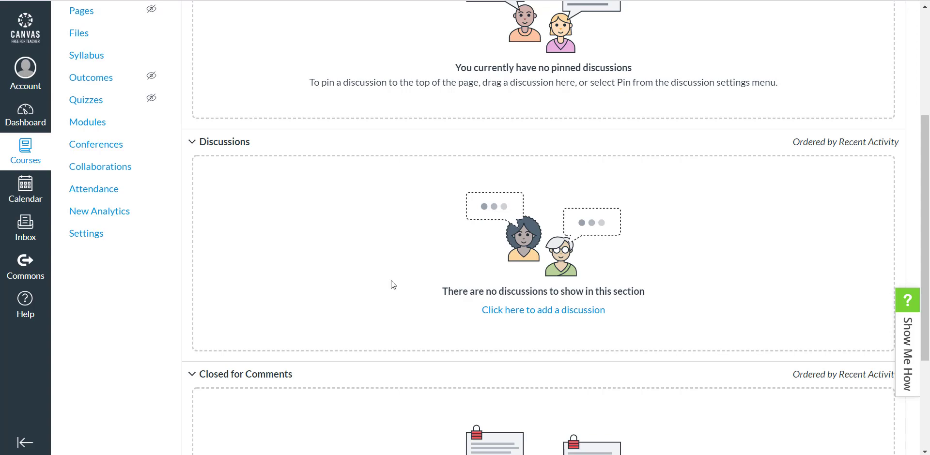
{"action": "scroll", "coordinate": [391, 282], "scroll_direction": "up", "scroll_amount": 4}
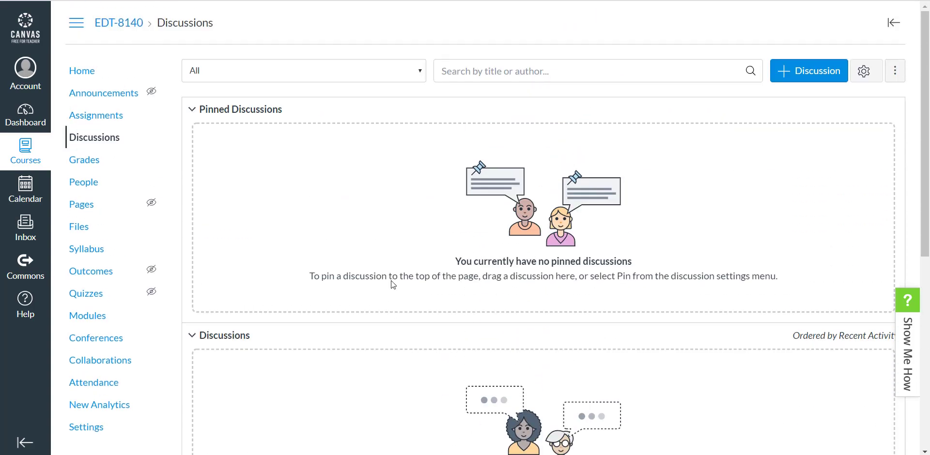
{"action": "scroll", "coordinate": [391, 285], "scroll_direction": "down", "scroll_amount": 8}
{"action": "scroll", "coordinate": [392, 284], "scroll_direction": "up", "scroll_amount": 8}
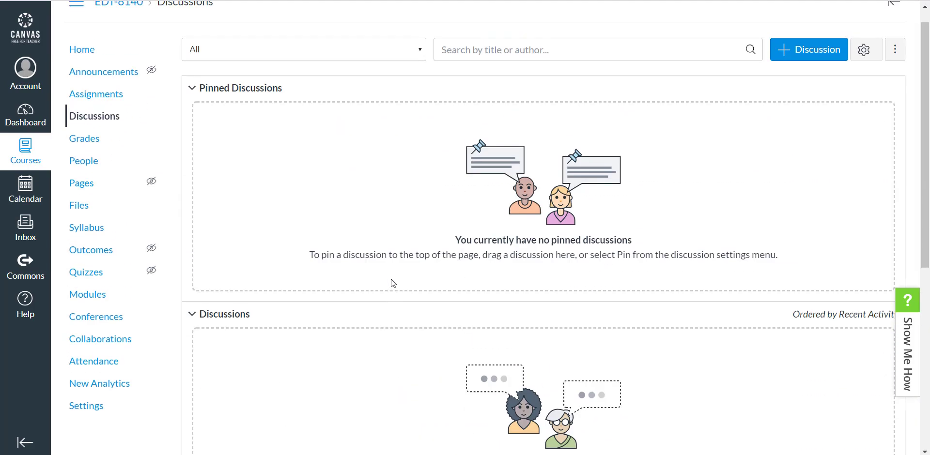
{"action": "scroll", "coordinate": [392, 284], "scroll_direction": "down", "scroll_amount": 2}
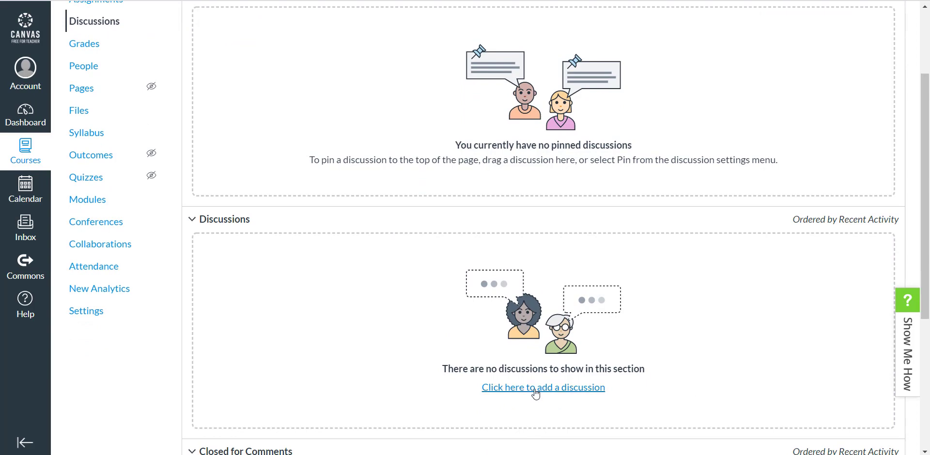
{"action": "scroll", "coordinate": [766, 218], "scroll_direction": "up", "scroll_amount": 3}
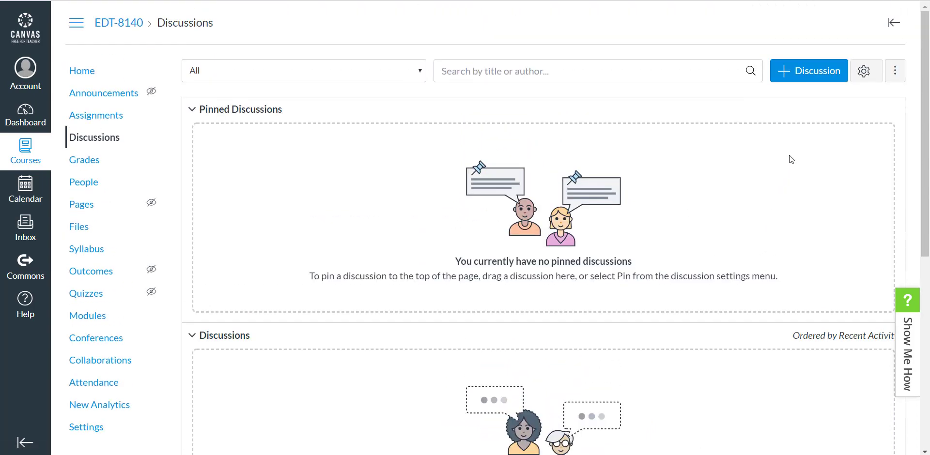
Start a new discussion topic titled "Group 1"
{"action": "left_click", "coordinate": [803, 82]}
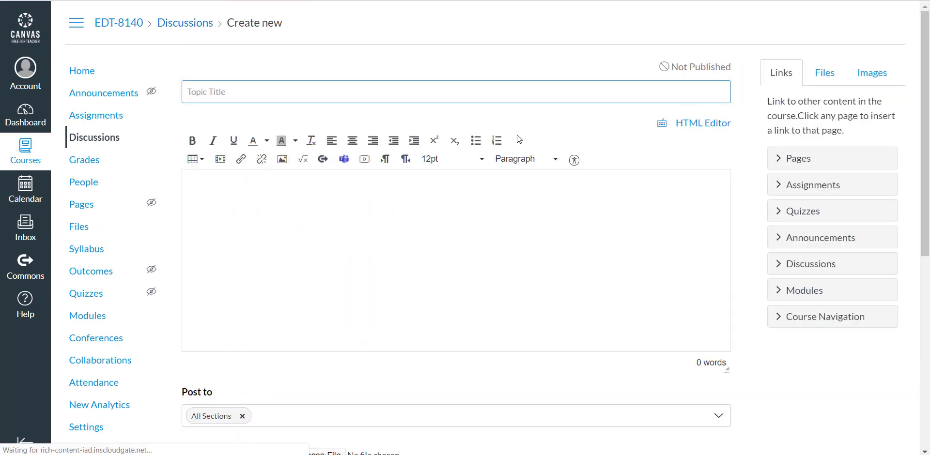
{"action": "type", "text": "Group 1"}
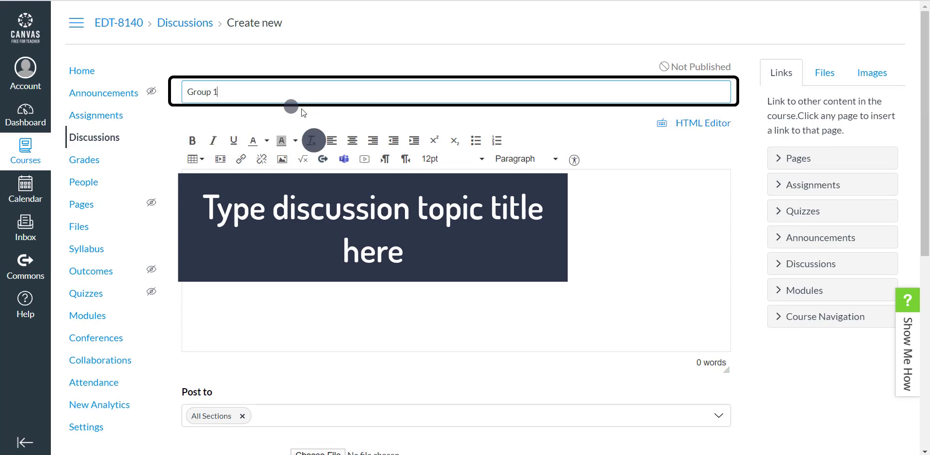
{"action": "scroll", "coordinate": [672, 250], "scroll_direction": "down", "scroll_amount": 3}
{"action": "scroll", "coordinate": [669, 247], "scroll_direction": "up", "scroll_amount": 3}
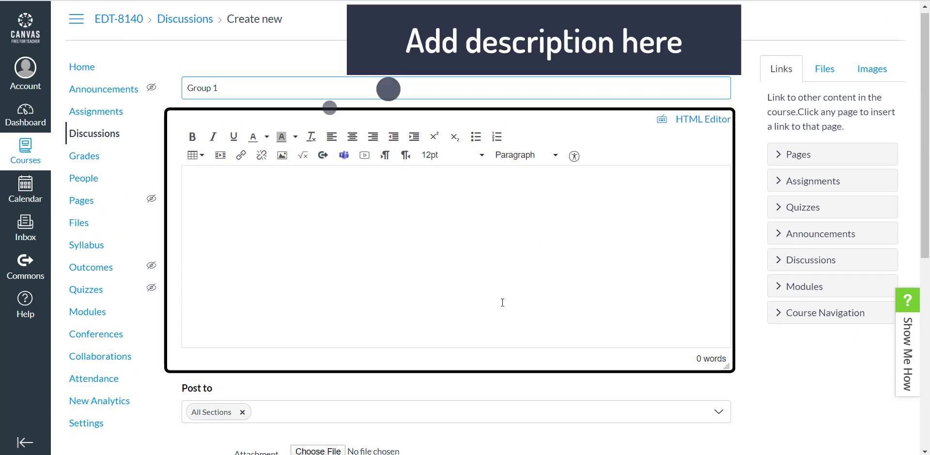
Replace All Sections with the EDT-8140 Practice Course section as the place the Group 1 discussion is posted to
{"action": "scroll", "coordinate": [502, 303], "scroll_direction": "down", "scroll_amount": 5}
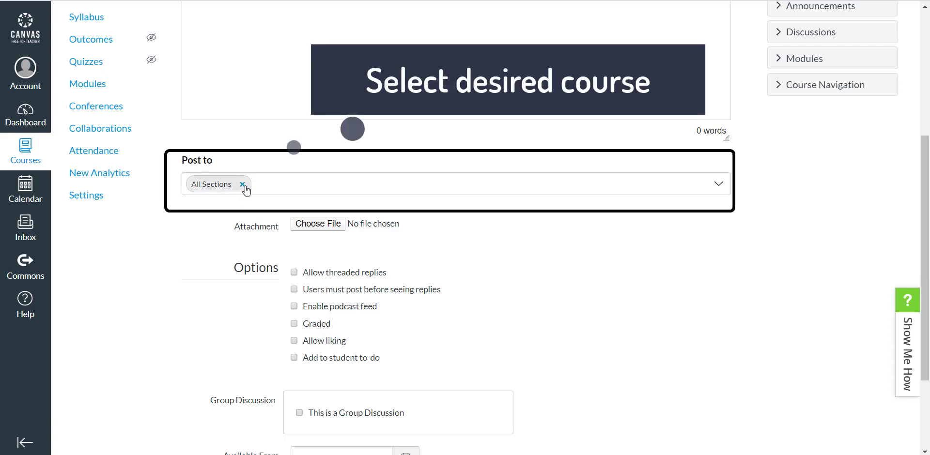
{"action": "left_click", "coordinate": [243, 184]}
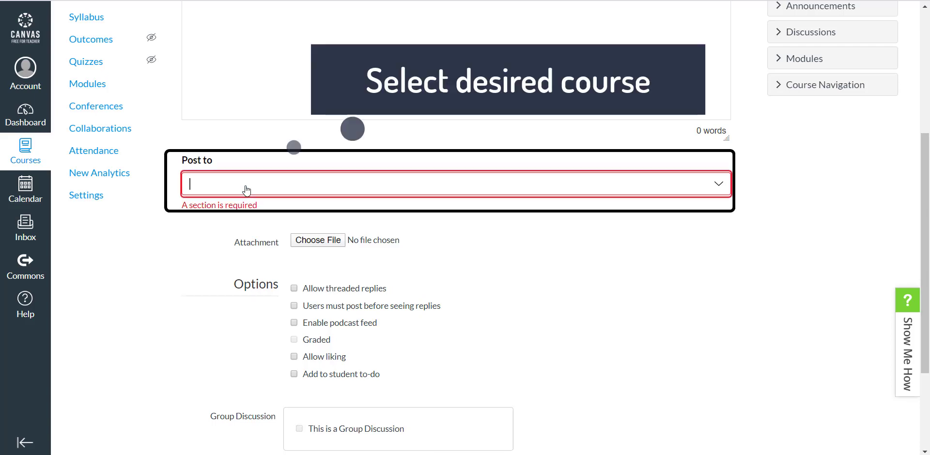
{"action": "left_click", "coordinate": [546, 184]}
{"action": "left_click", "coordinate": [513, 231]}
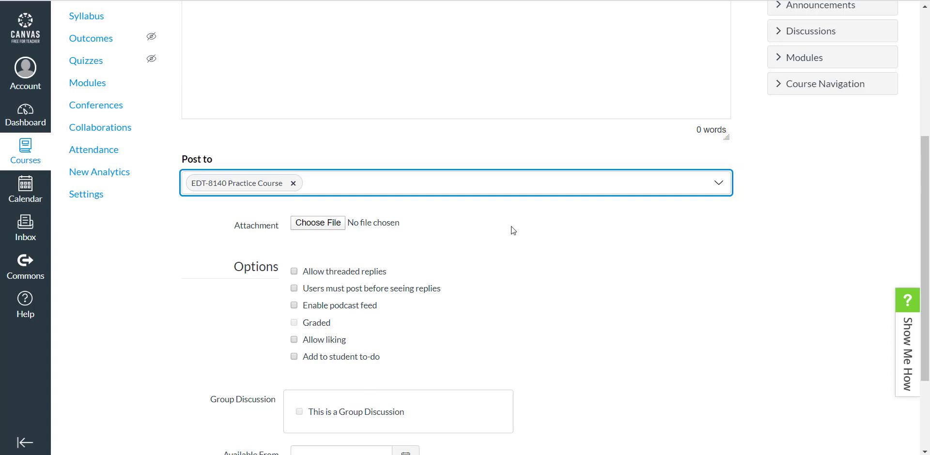
Save and publish the Group 1 discussion, and return to the course's discussion list
{"action": "scroll", "coordinate": [513, 232], "scroll_direction": "down", "scroll_amount": 3}
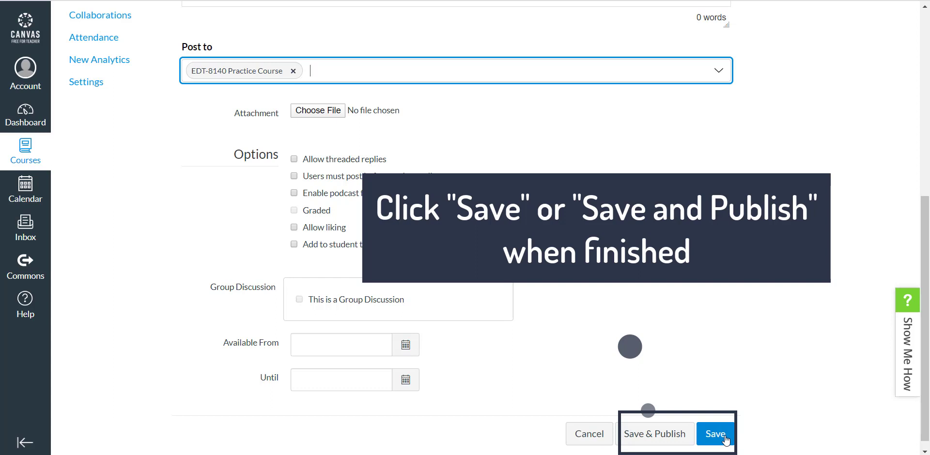
{"action": "left_click", "coordinate": [667, 438]}
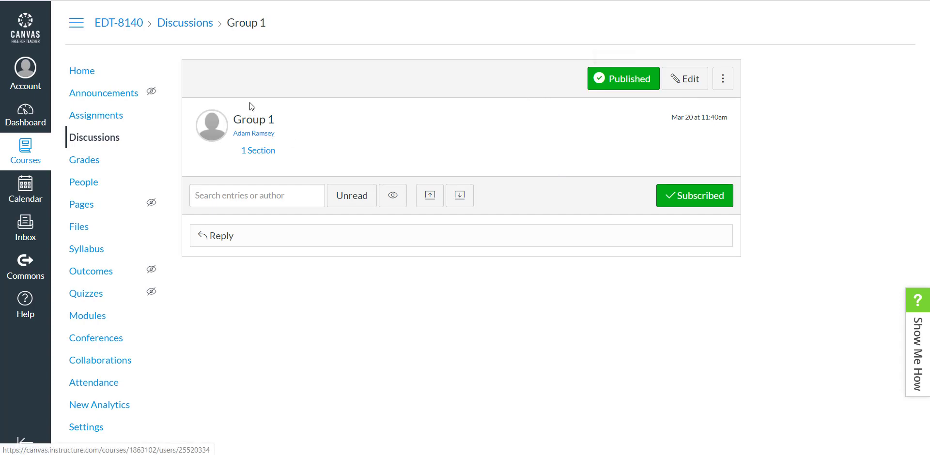
{"action": "left_click", "coordinate": [181, 27]}
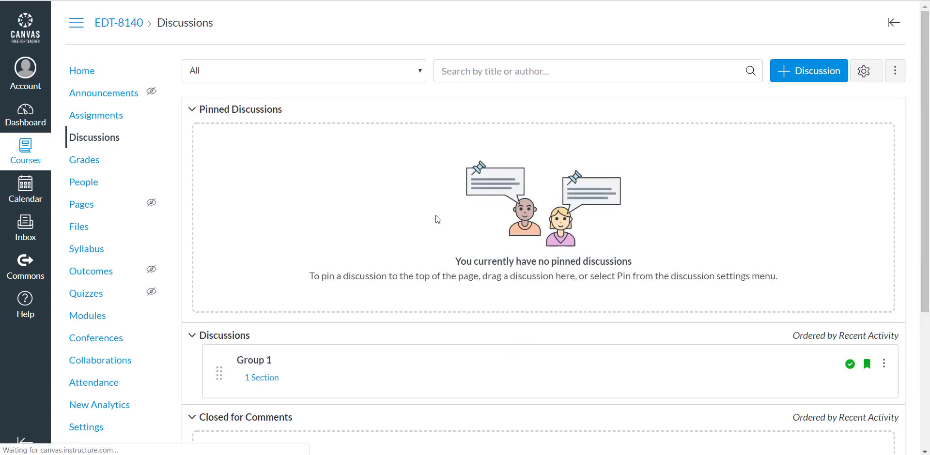
{"action": "scroll", "coordinate": [436, 218], "scroll_direction": "down", "scroll_amount": 2}
{"action": "scroll", "coordinate": [435, 220], "scroll_direction": "down", "scroll_amount": 2}
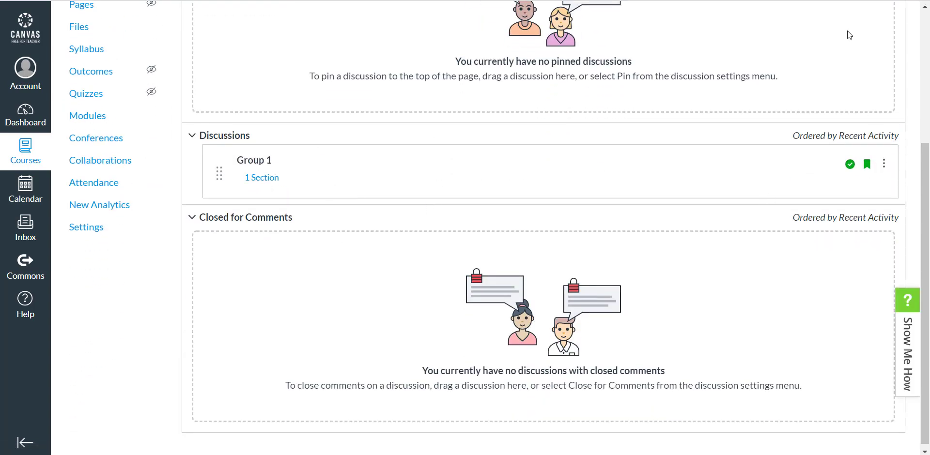
Start another new discussion topic titled "Group 2"
{"action": "scroll", "coordinate": [848, 31], "scroll_direction": "up", "scroll_amount": 4}
{"action": "left_click", "coordinate": [829, 73]}
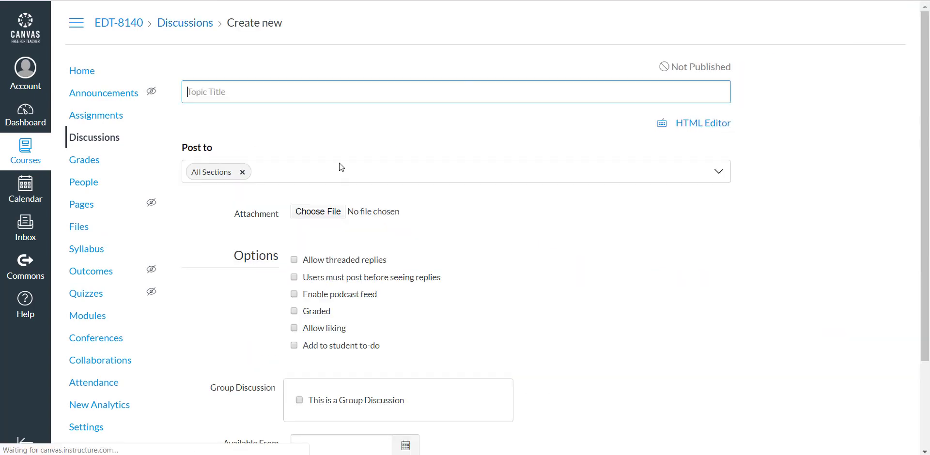
{"action": "type", "text": "Group 2"}
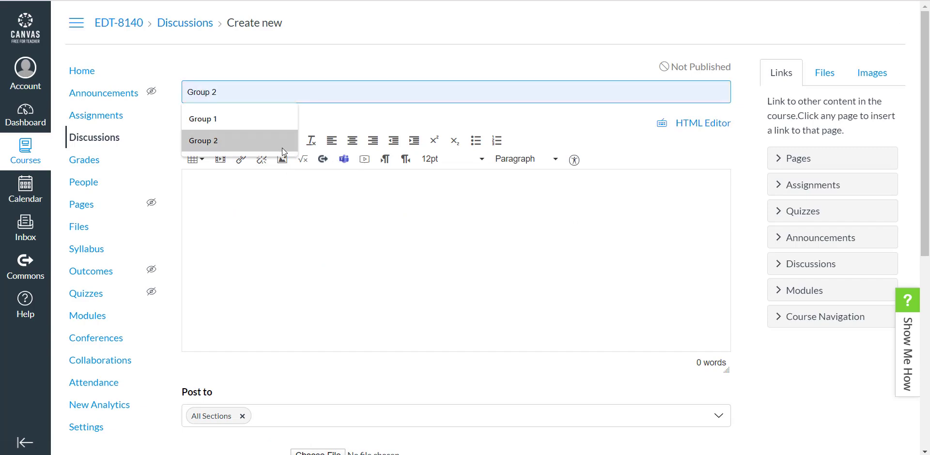
{"action": "left_click", "coordinate": [282, 147]}
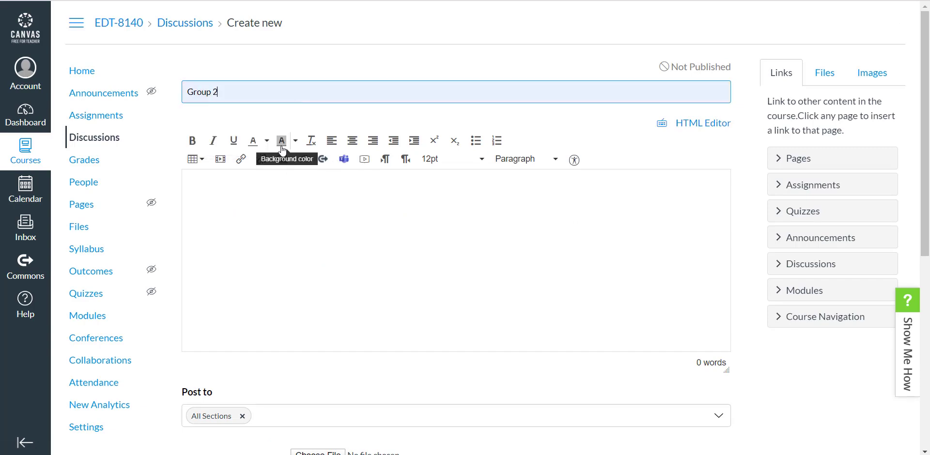
Post the Group 2 discussion to the EDT-8140 Practice Course section instead of All Sections
{"action": "scroll", "coordinate": [282, 149], "scroll_direction": "down", "scroll_amount": 7}
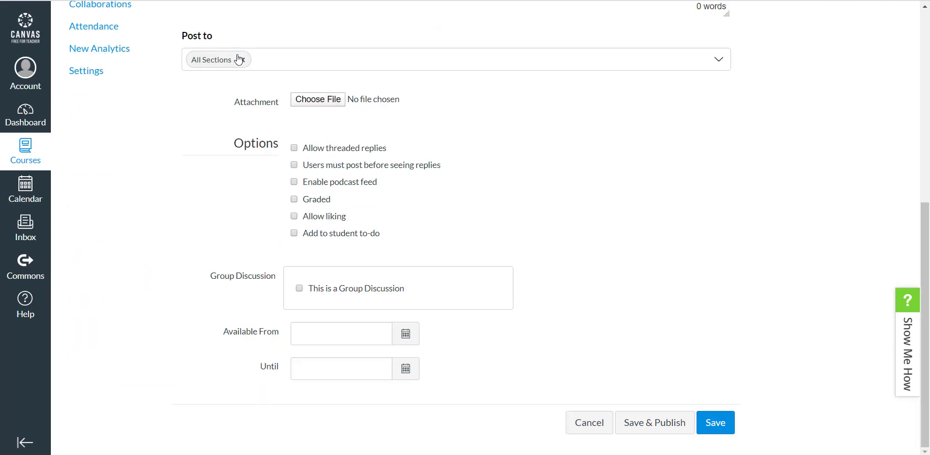
{"action": "left_click", "coordinate": [240, 60]}
{"action": "left_click", "coordinate": [251, 65]}
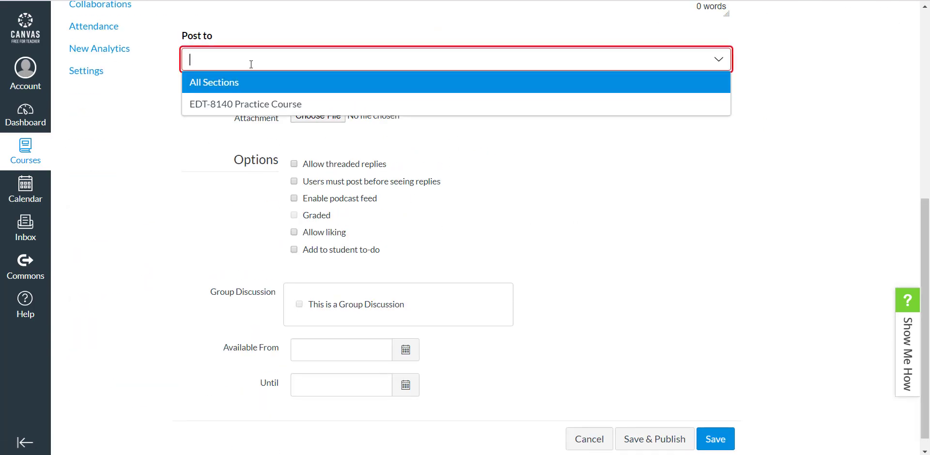
{"action": "left_click", "coordinate": [258, 103]}
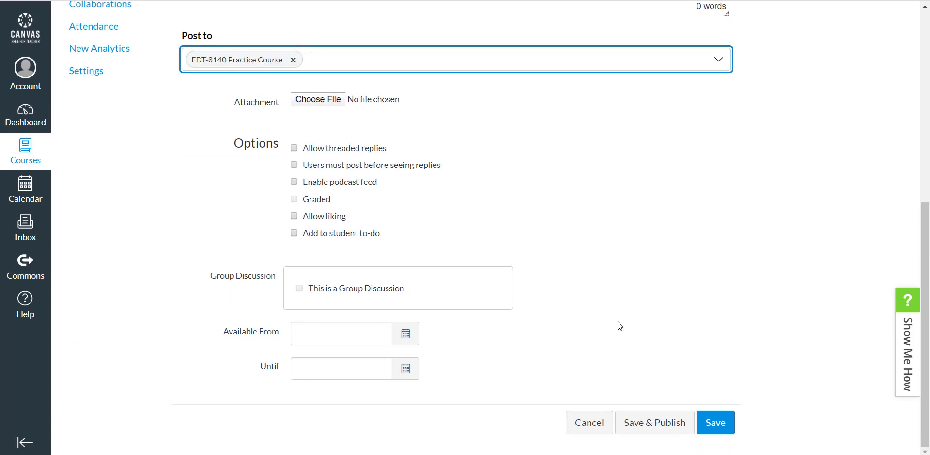
Save and publish the Group 2 discussion, and go back to the list of all discussions
{"action": "left_click", "coordinate": [654, 424]}
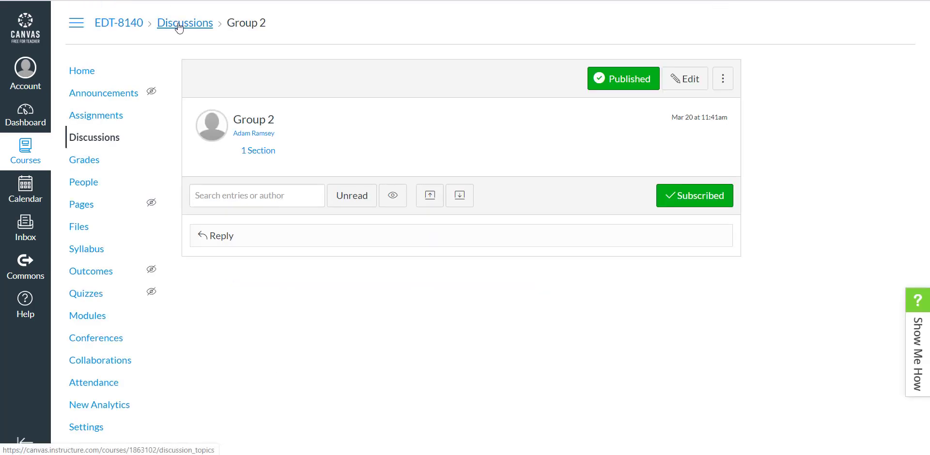
{"action": "left_click", "coordinate": [179, 25]}
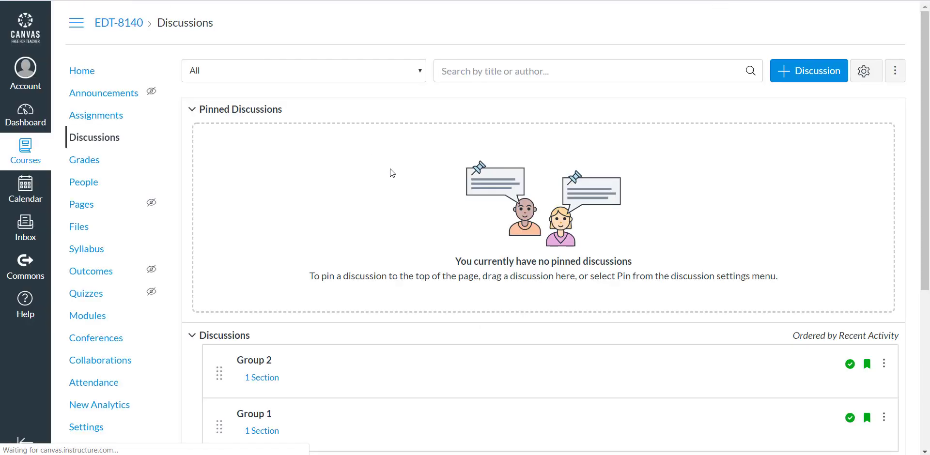
{"action": "scroll", "coordinate": [479, 207], "scroll_direction": "down", "scroll_amount": 4}
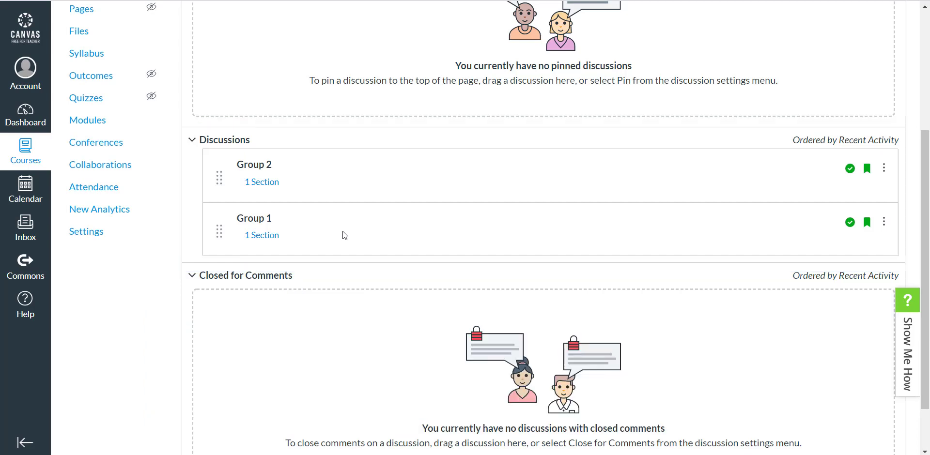
Move the Group 1 and Group 2 discussions into Pinned Discussions, with Group 1 first
{"action": "scroll", "coordinate": [343, 232], "scroll_direction": "up", "scroll_amount": 2}
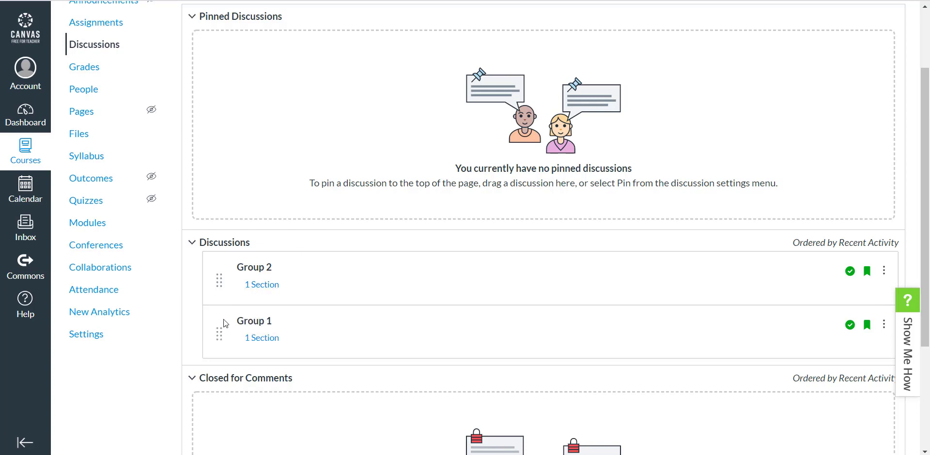
{"action": "left_click_drag", "start_coordinate": [221, 335], "coordinate": [203, 48]}
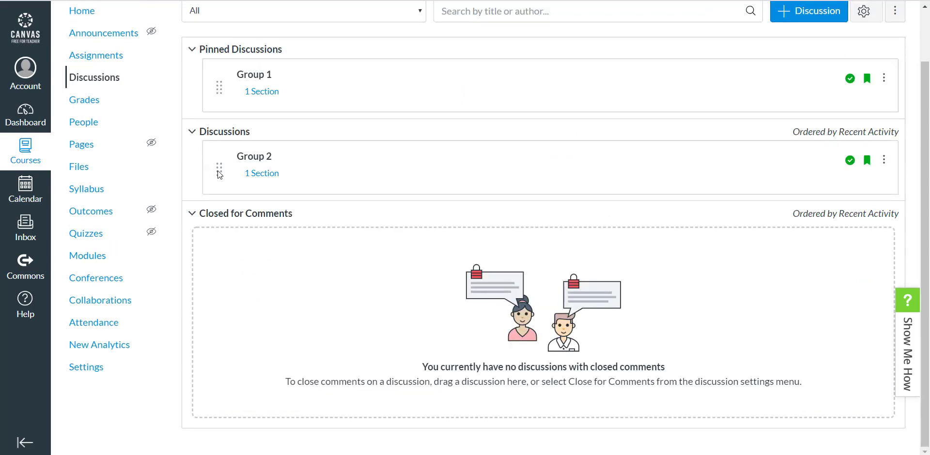
{"action": "left_click_drag", "start_coordinate": [219, 170], "coordinate": [205, 95]}
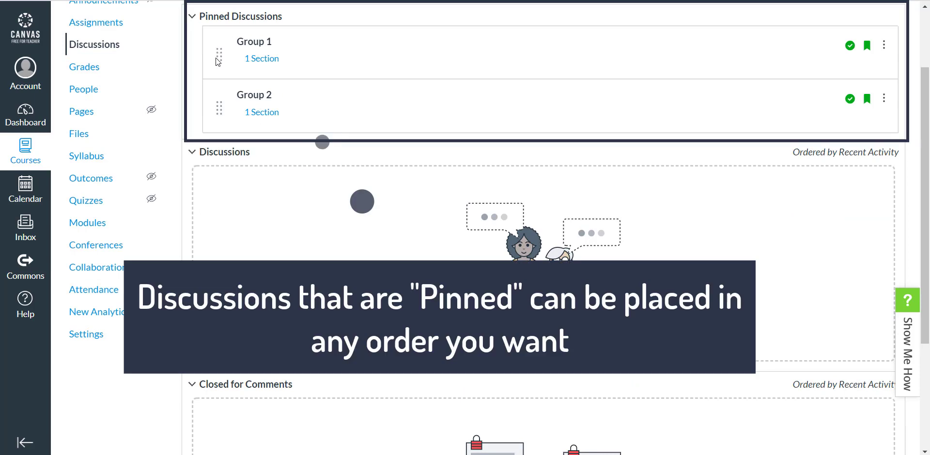
Reorder the pinned discussions to put Group 2 above Group 1, and move Group 1 back to first place
{"action": "mouse_move", "coordinate": [218, 56]}
{"action": "left_mouse_down"}
{"action": "mouse_move", "coordinate": [219, 65]}
{"action": "mouse_move", "coordinate": [210, 54]}
{"action": "mouse_move", "coordinate": [212, 69]}
{"action": "left_mouse_up"}
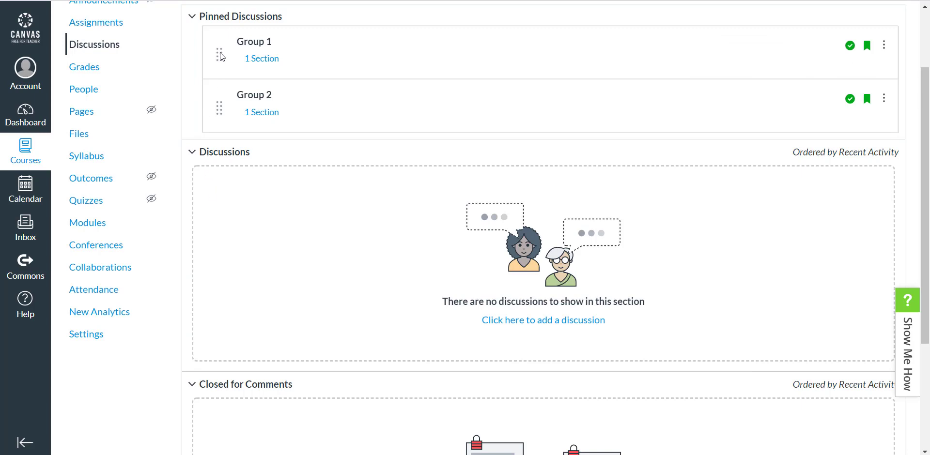
{"action": "scroll", "coordinate": [292, 190], "scroll_direction": "up", "scroll_amount": 2}
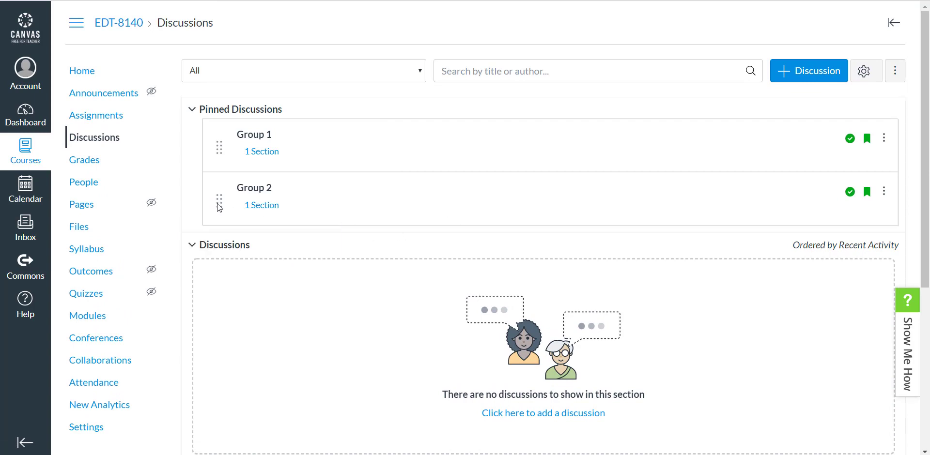
{"action": "left_click_drag", "start_coordinate": [218, 203], "coordinate": [210, 130]}
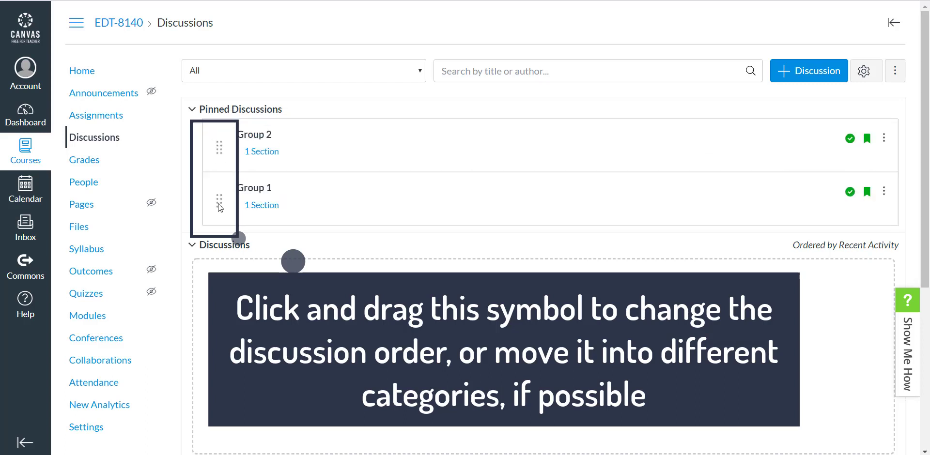
{"action": "left_click_drag", "start_coordinate": [218, 203], "coordinate": [211, 133]}
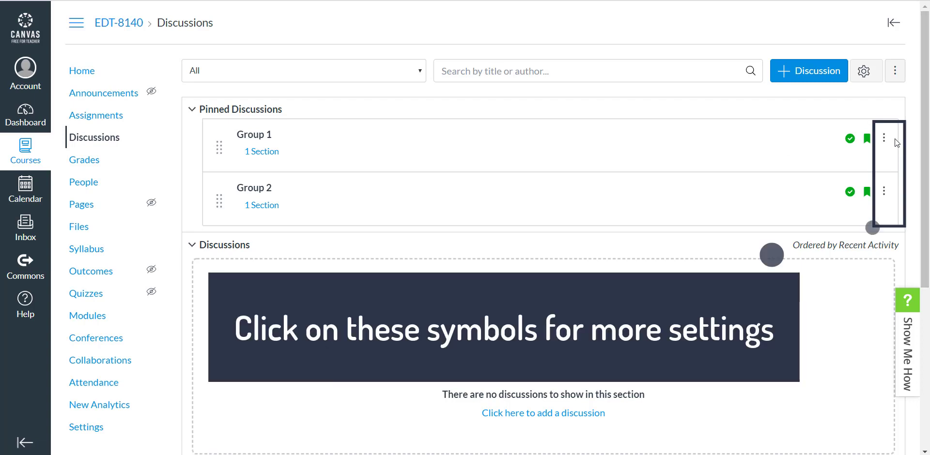
View the placement options for moving the pinned Group 1 discussion, and close them without moving it
{"action": "left_click", "coordinate": [884, 139]}
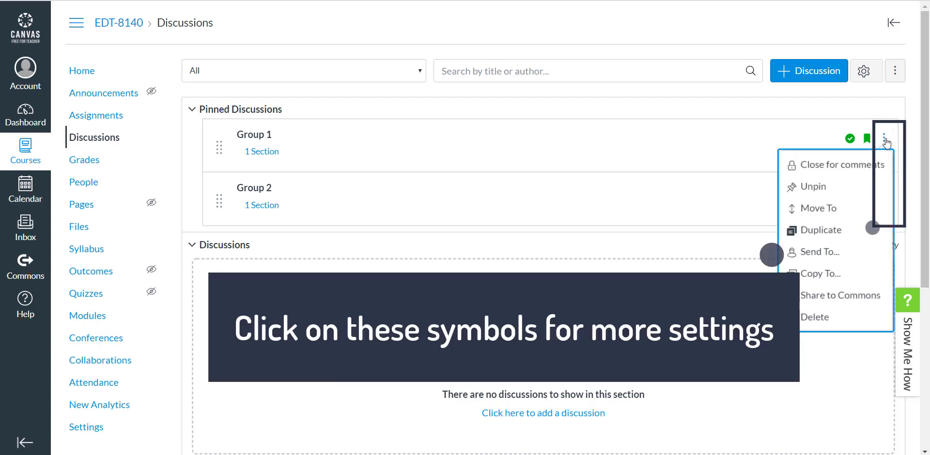
{"action": "left_click", "coordinate": [849, 209]}
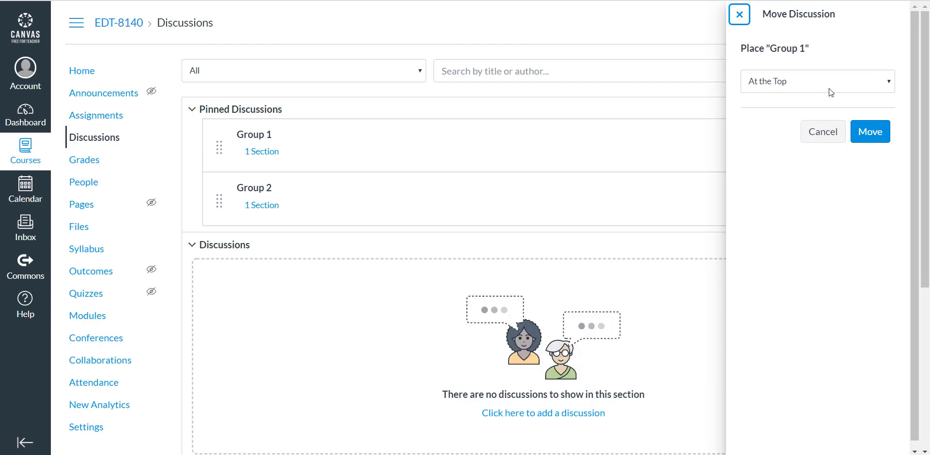
{"action": "left_click", "coordinate": [887, 79]}
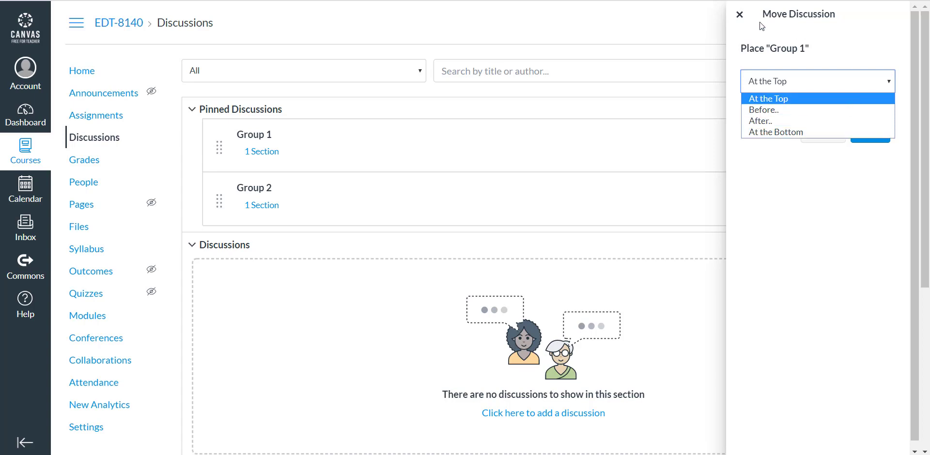
{"action": "left_click", "coordinate": [741, 20]}
{"action": "left_click", "coordinate": [741, 20]}
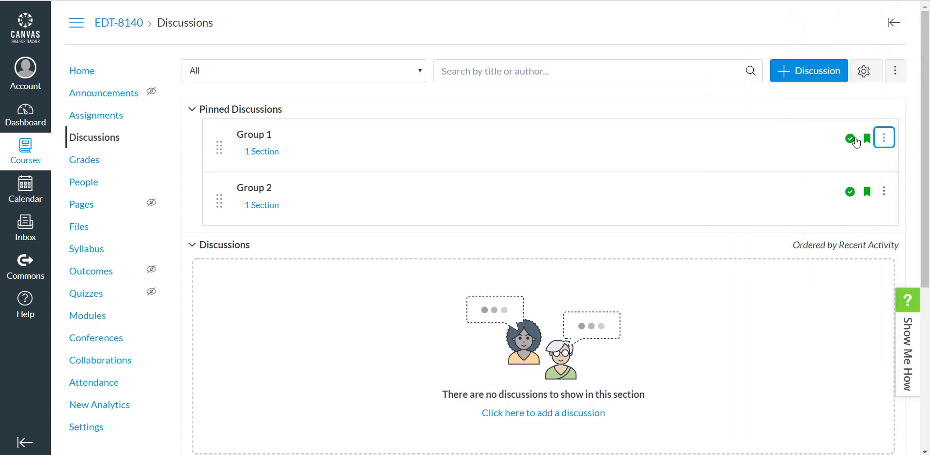
Unpin the Group 1 discussion and the Group 2 discussion
{"action": "left_click", "coordinate": [884, 143]}
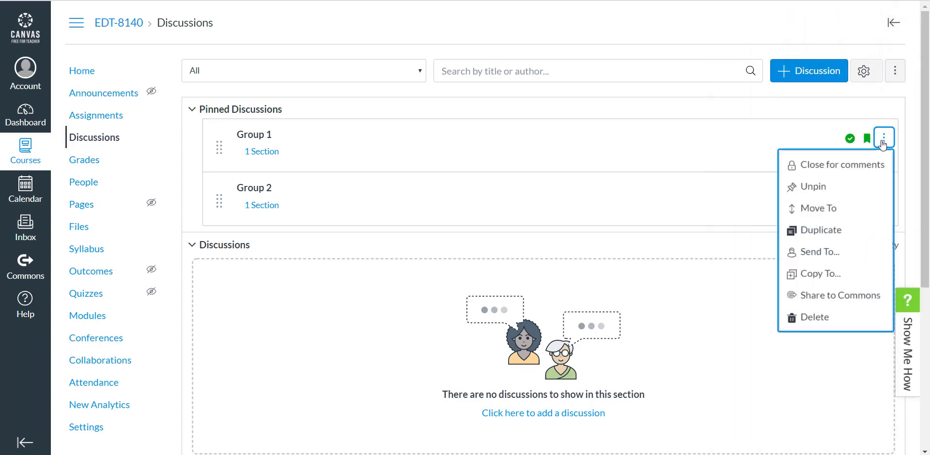
{"action": "left_click", "coordinate": [847, 187]}
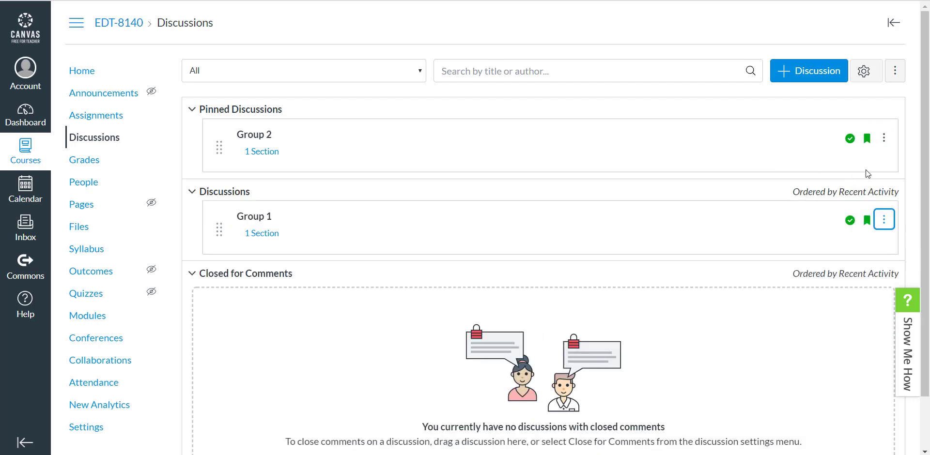
{"action": "left_click", "coordinate": [885, 142]}
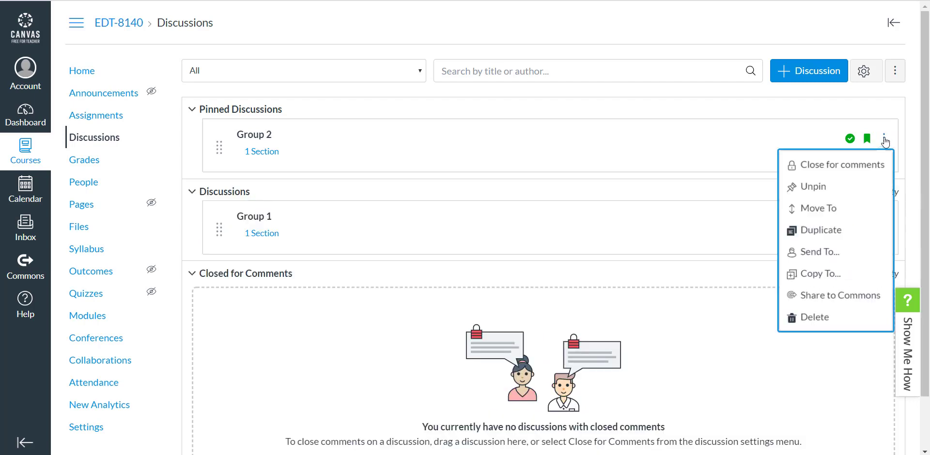
{"action": "left_click", "coordinate": [849, 187]}
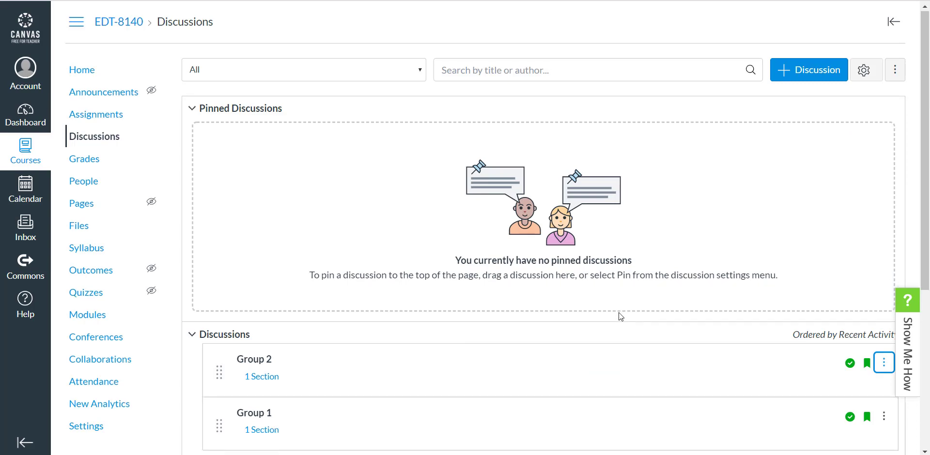
Open the additional settings of the unpinned Group 2 discussion
{"action": "scroll", "coordinate": [844, 230], "scroll_direction": "down", "scroll_amount": 3}
{"action": "left_click", "coordinate": [884, 190]}
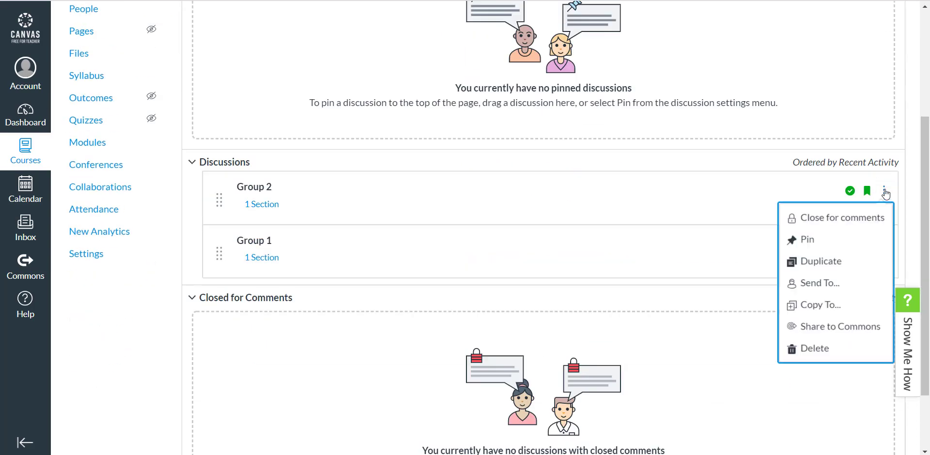